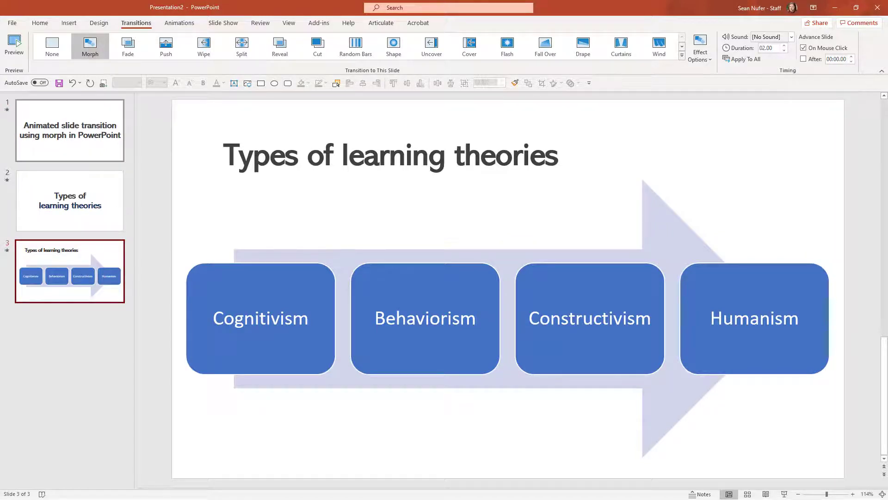
Step: Copy the first slide's animated-transition title and duplicate the Types of learning theories slide
click(70, 130)
click(324, 252)
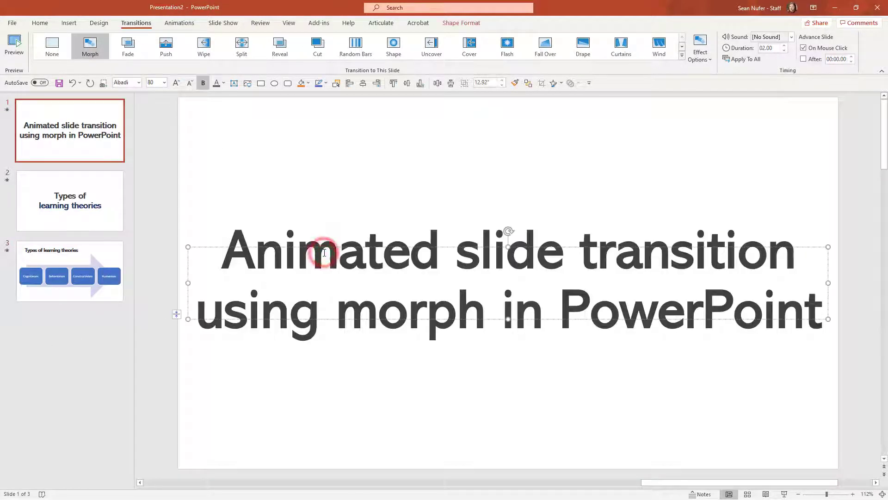
key(ctrl+a)
key(ctrl+c)
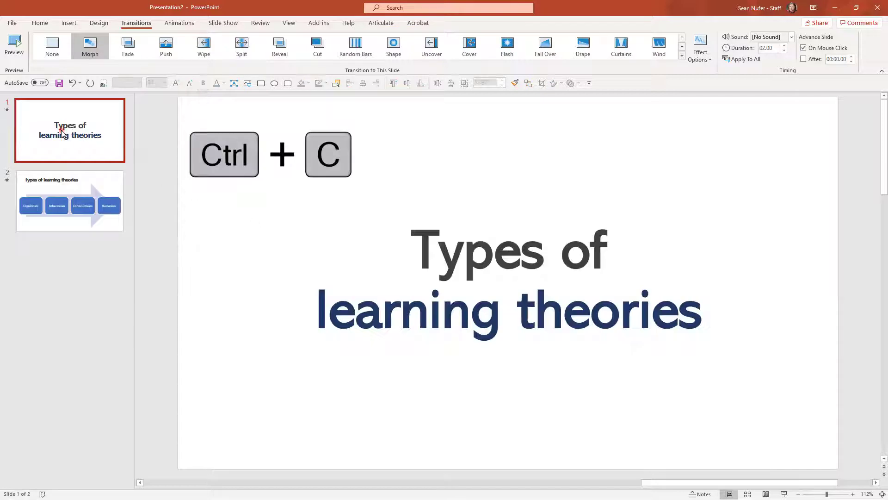
click(62, 132)
key(ctrl+d)
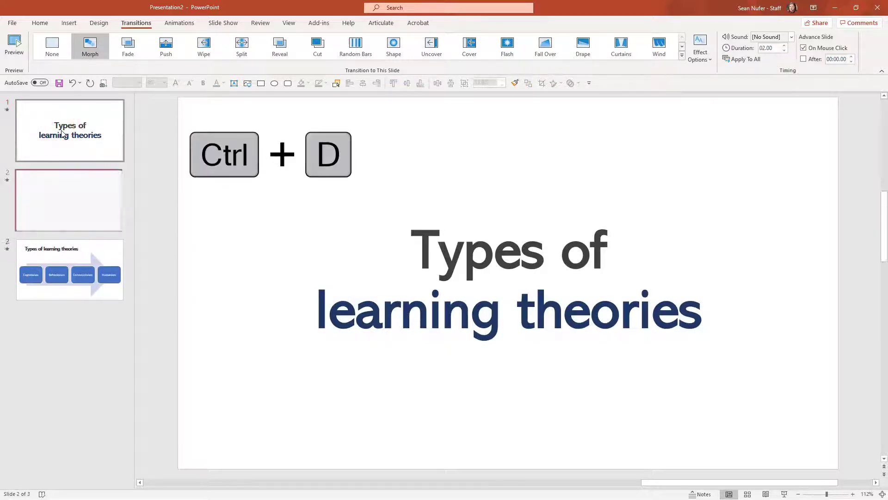
Step: Paste 'Animated slide transition using morph in PowerPoint' as the new slide 1 title and widen its box
click(67, 135)
click(446, 252)
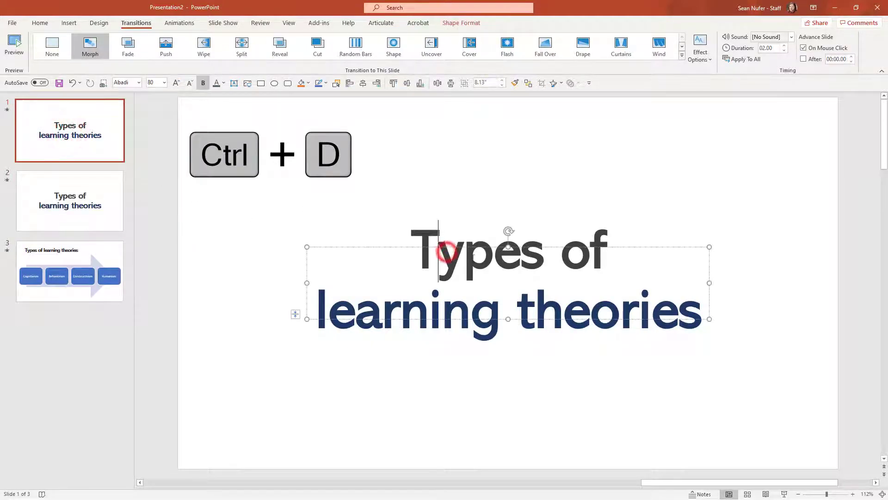
triple_click(704, 312)
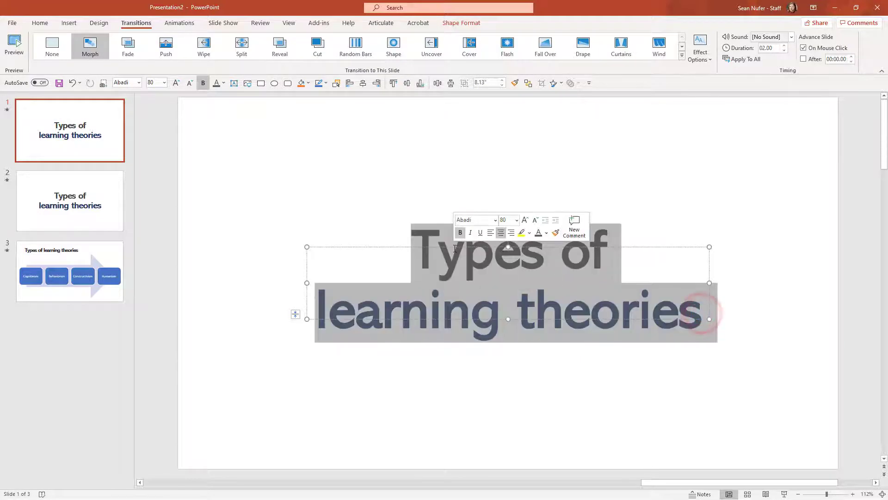
key(ctrl+v)
drag(307, 282, 238, 282)
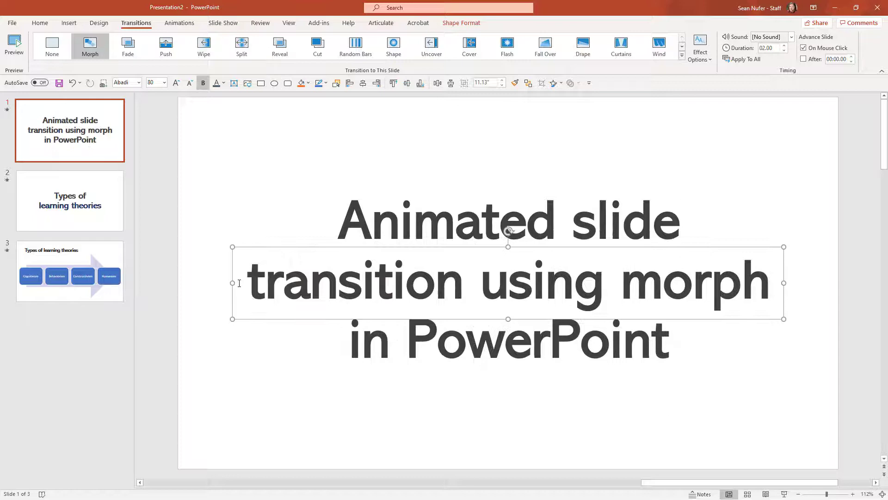
Step: Set slide 2's Morph transition effect option to Characters
click(48, 197)
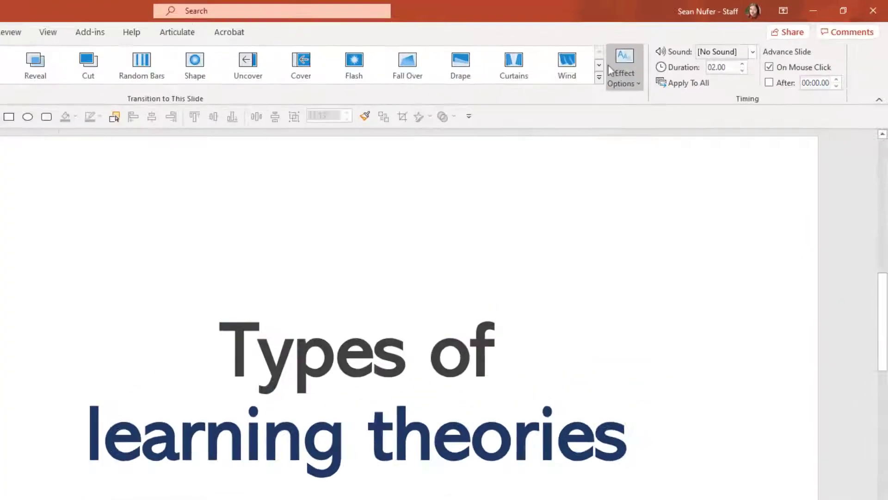
click(700, 47)
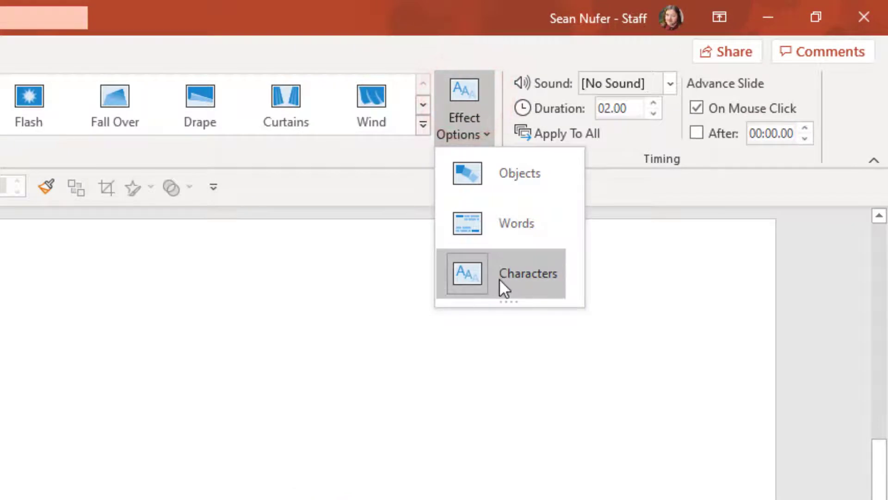
click(499, 279)
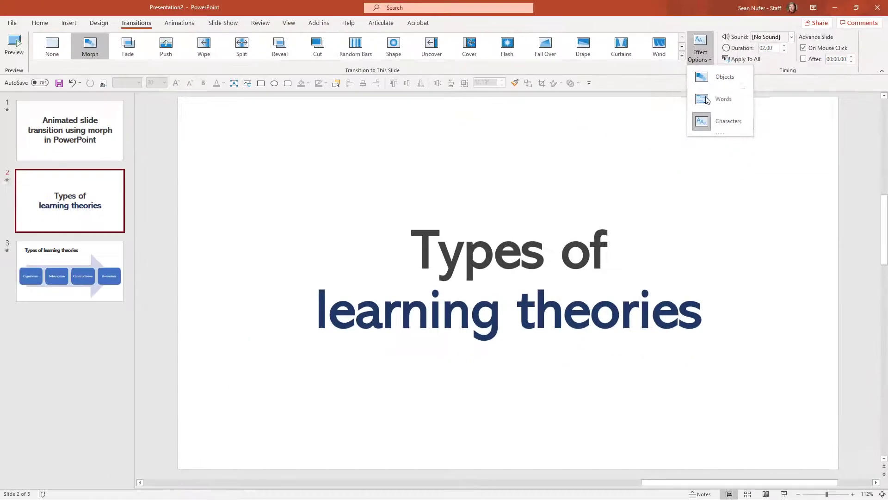
click(710, 122)
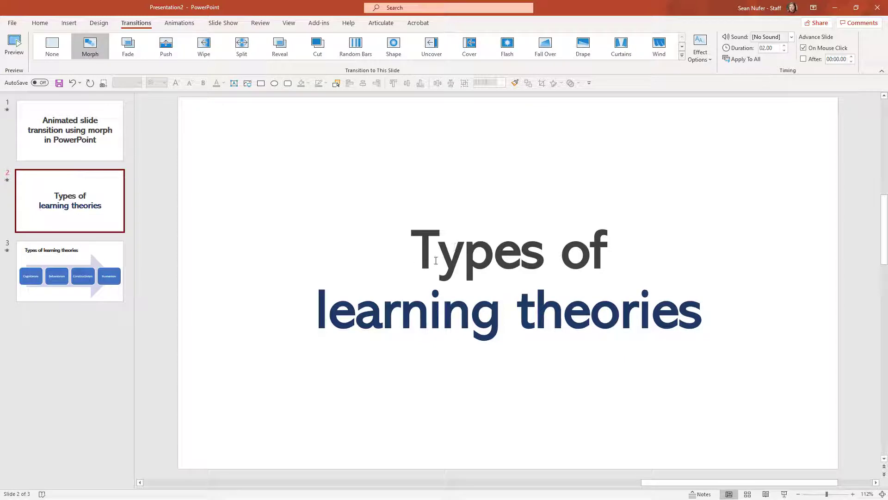
click(701, 47)
click(706, 119)
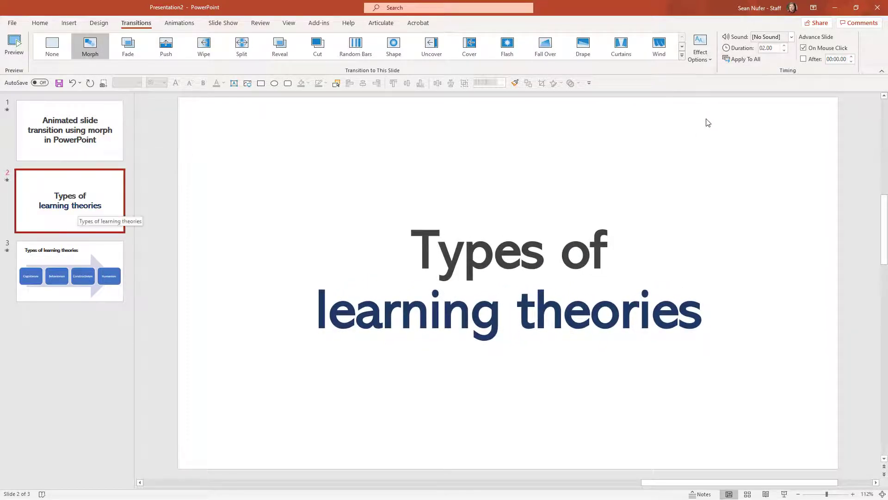
Step: Delete both existing slides and add a new Title and Content slide
click(73, 140)
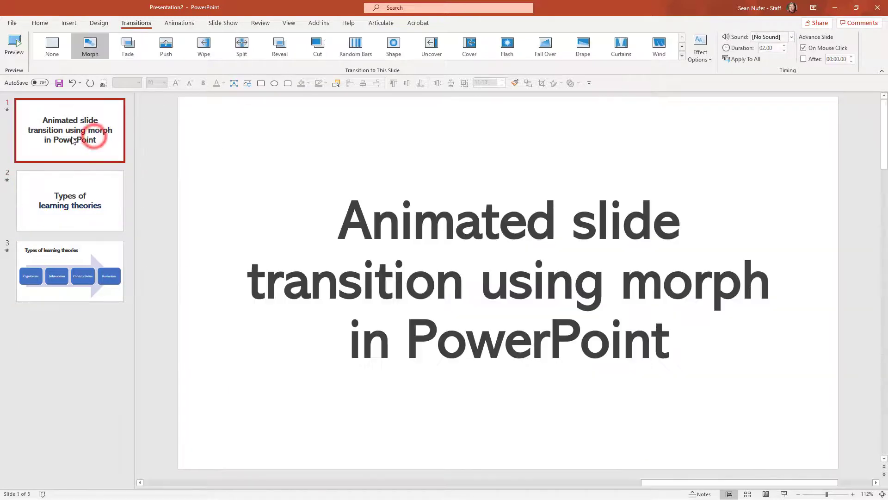
key(Delete)
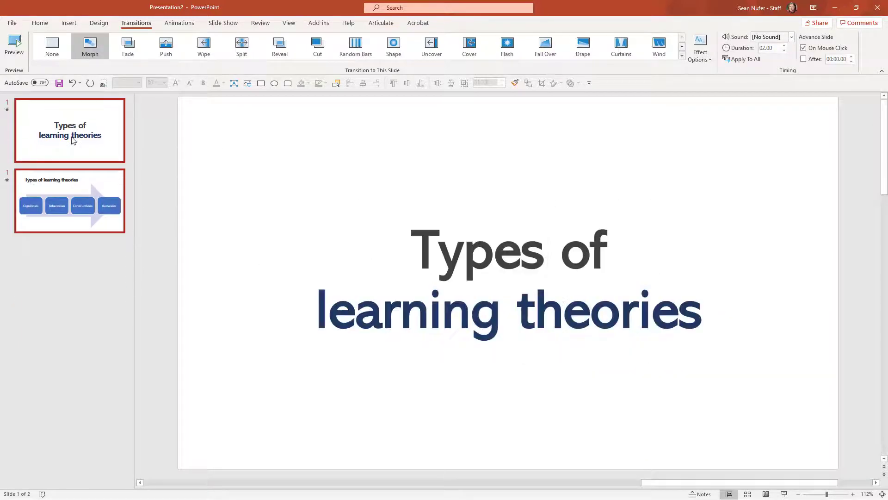
key(Delete)
key(Delete)
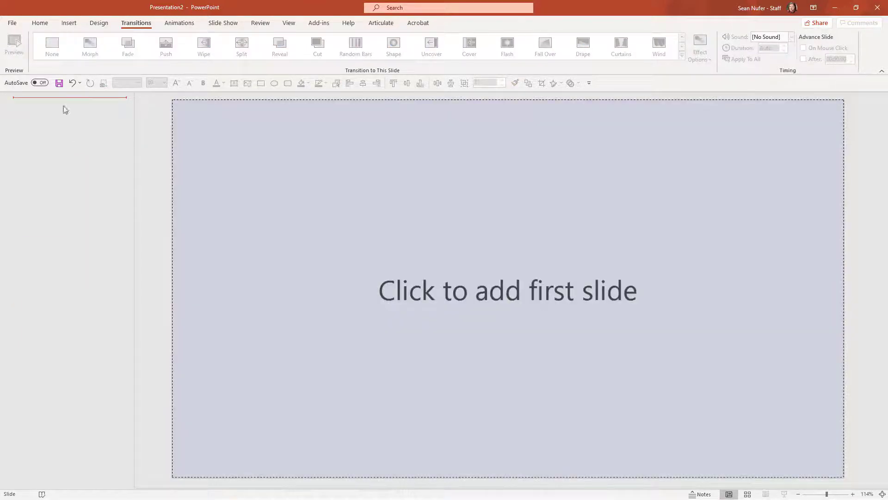
click(40, 23)
click(89, 56)
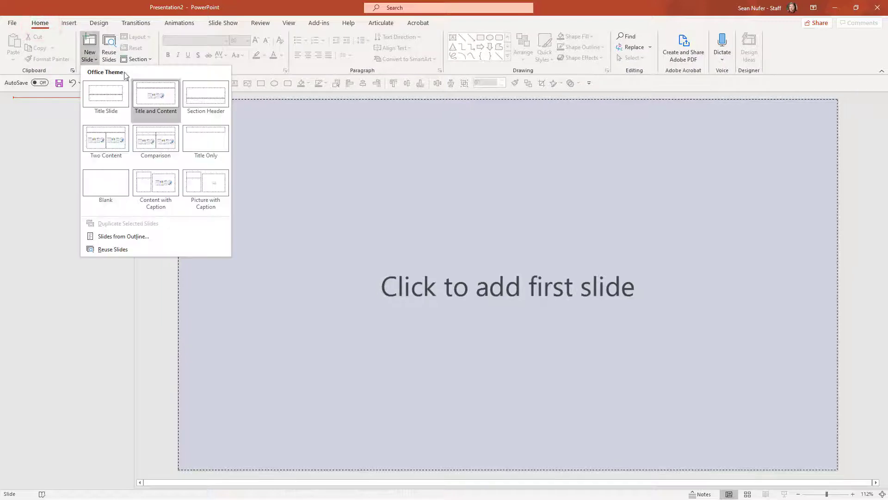
click(156, 93)
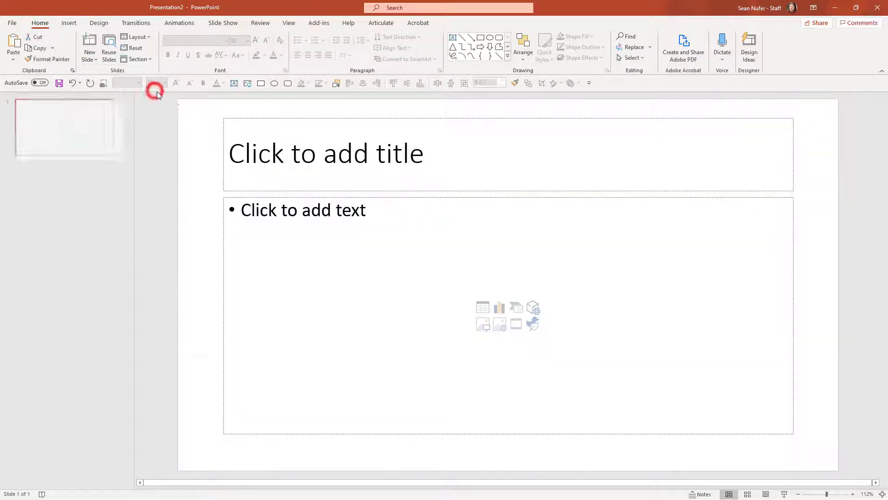
Step: Paste the 'Types of Learning Theories' title and the four theory bullets, removing the empty fifth bullet
click(303, 154)
key(ctrl+v)
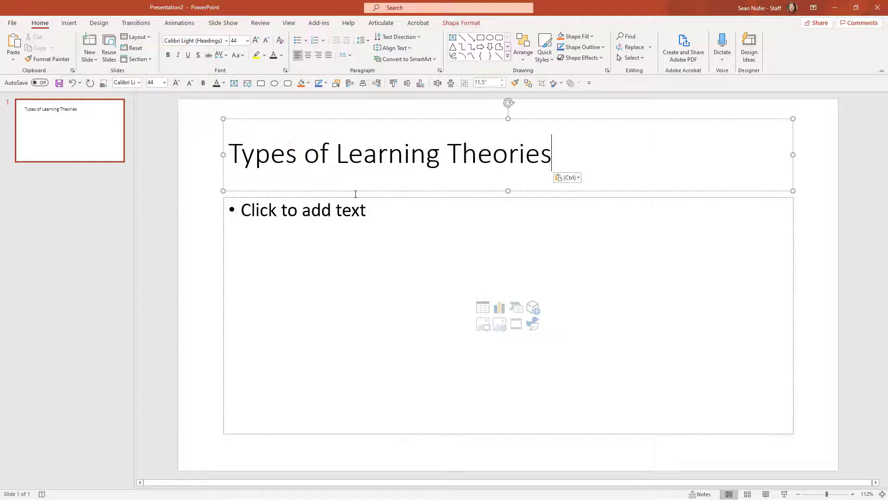
click(387, 217)
key(ctrl+v)
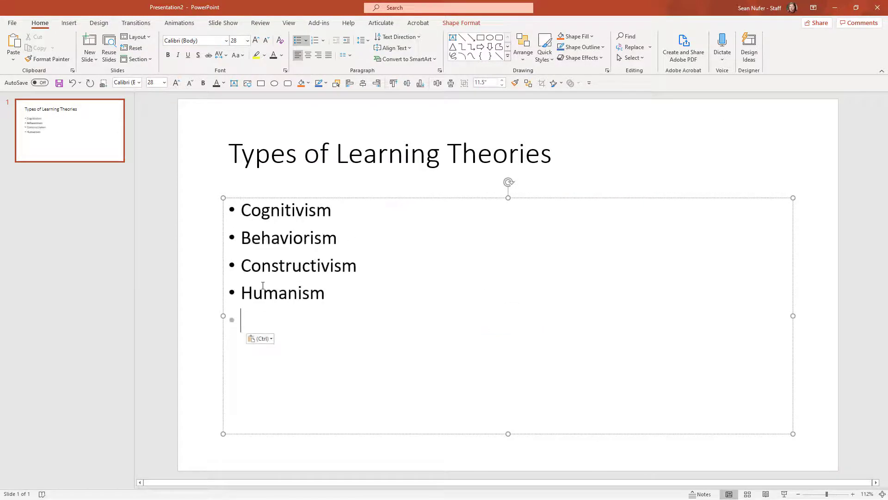
key(BackSpace)
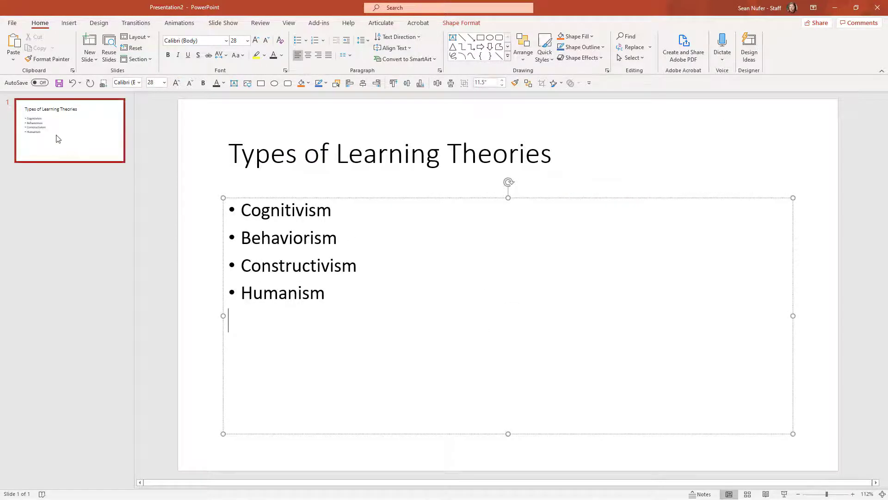
Step: Set the 'Types of Learning Theories' title font to Abadi, then select the bullet box
click(277, 155)
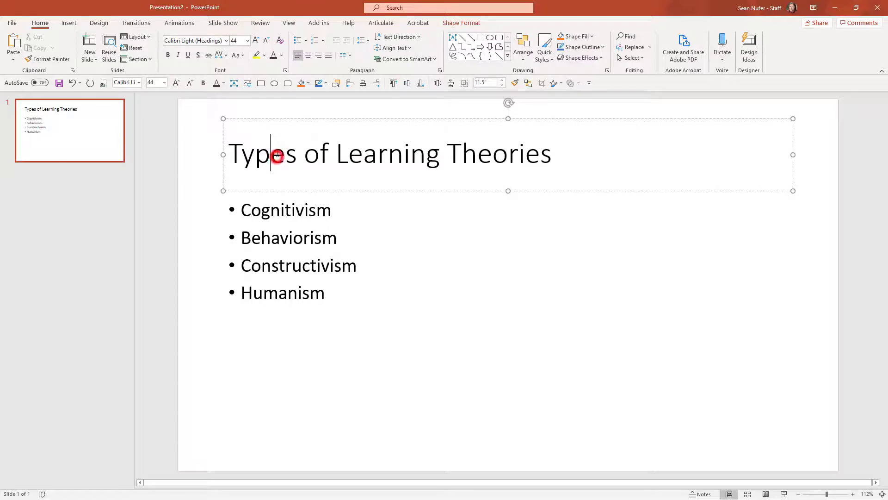
click(281, 119)
click(225, 41)
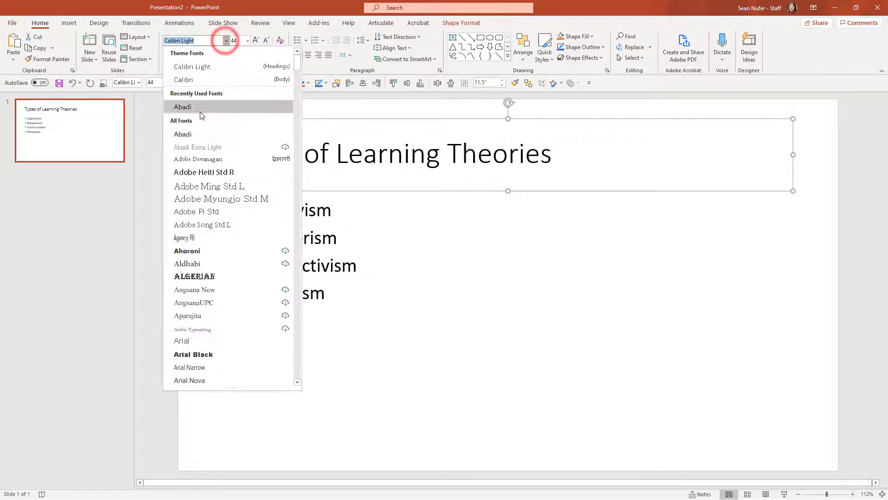
click(199, 165)
click(274, 215)
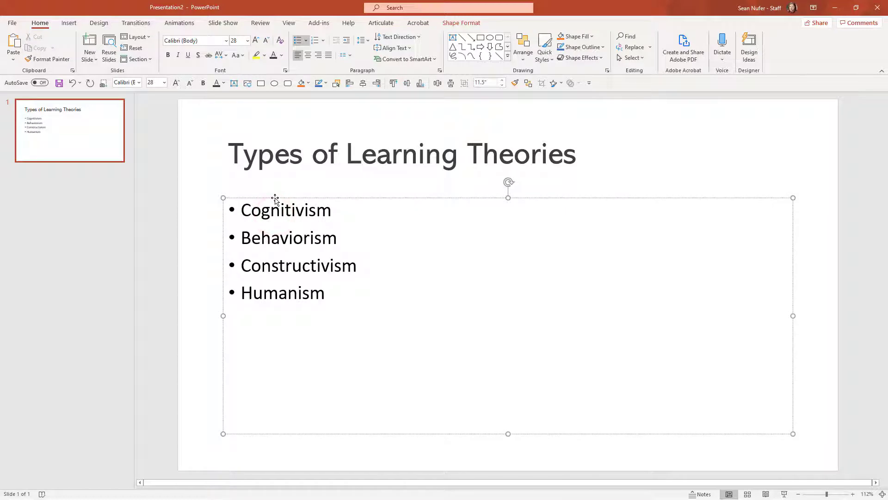
click(275, 198)
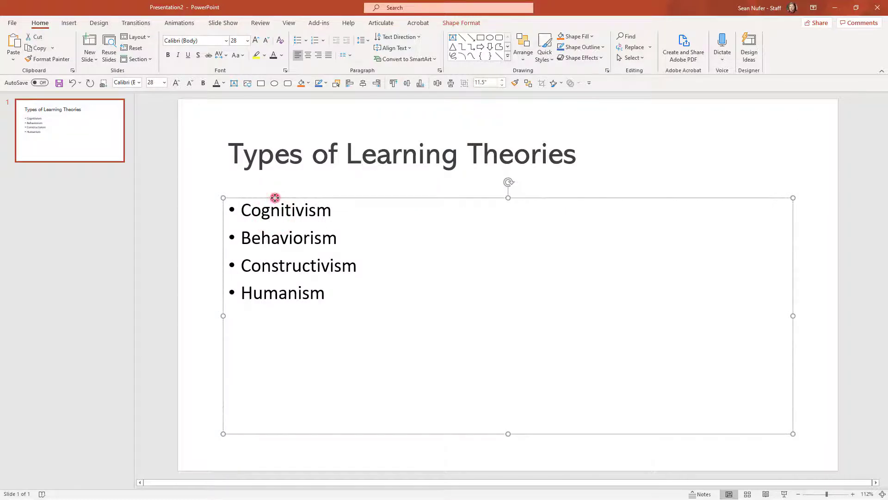
Step: Convert the bullets to a Continuous Block Process SmartArt diagram
click(436, 60)
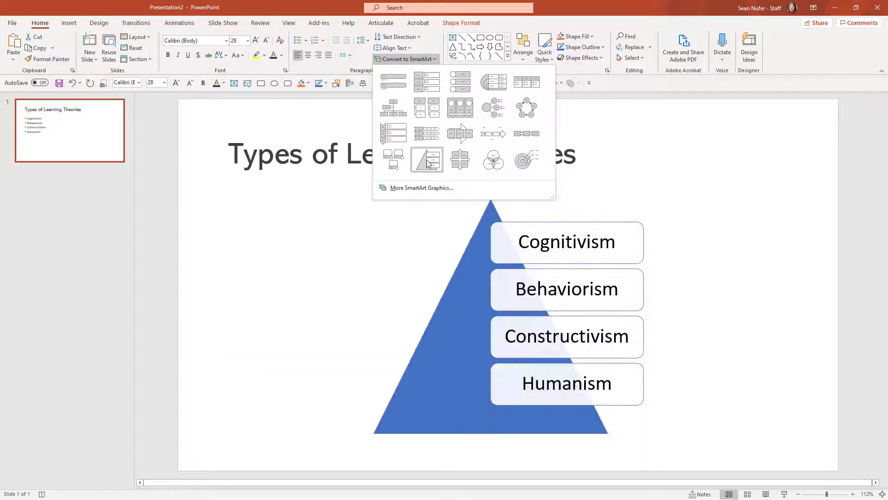
click(403, 188)
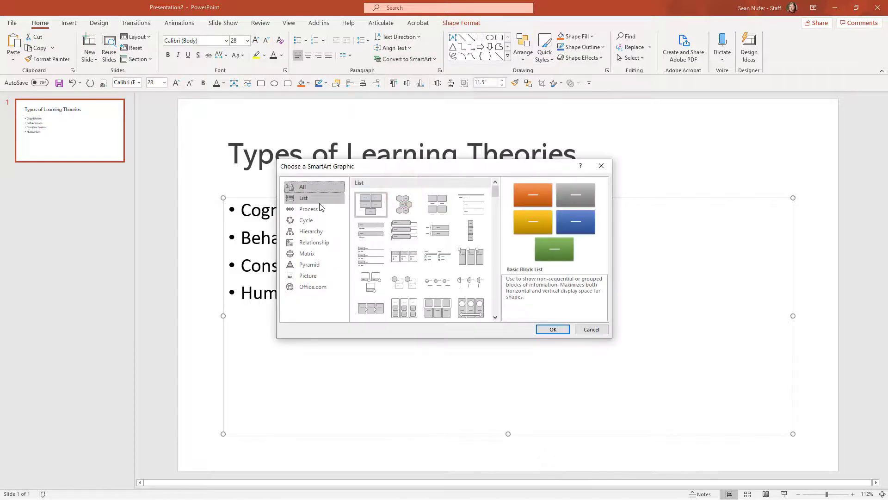
scroll(417, 235, up, 1)
scroll(418, 236, up, 3)
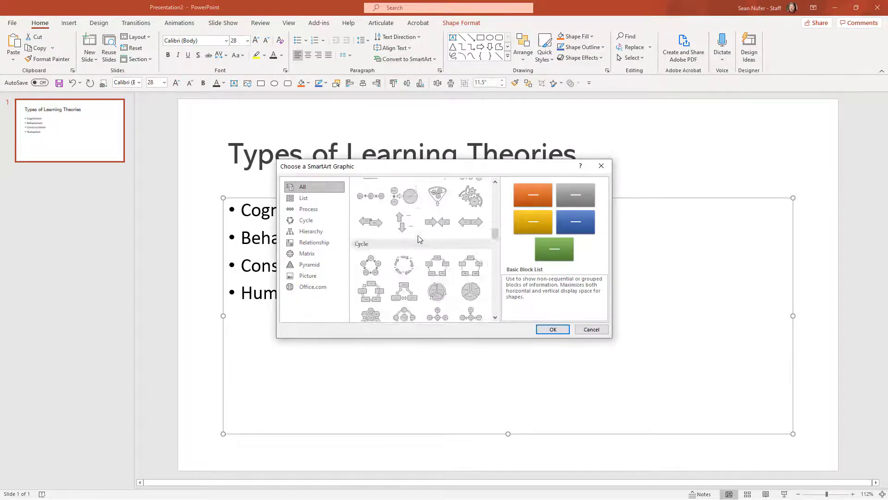
click(587, 331)
click(427, 59)
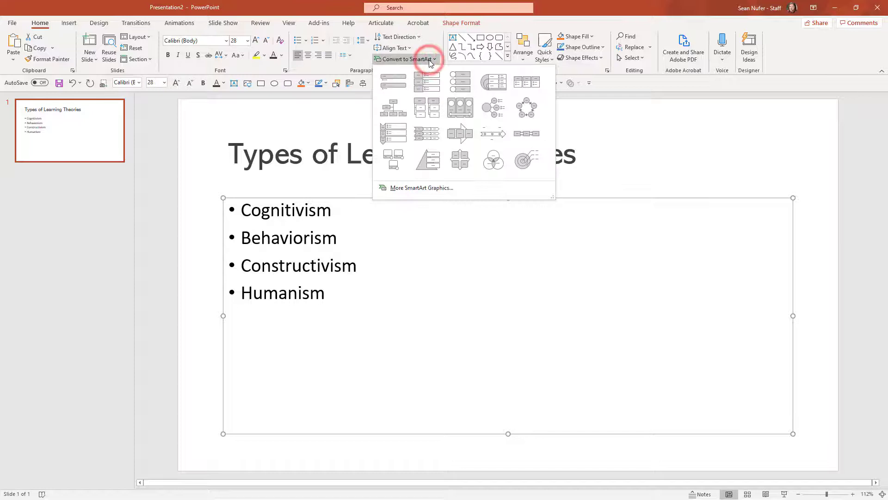
click(460, 134)
Step: Convert the whole SmartArt diagram into ordinary grouped shapes with Ctrl+Shift+G
click(293, 318)
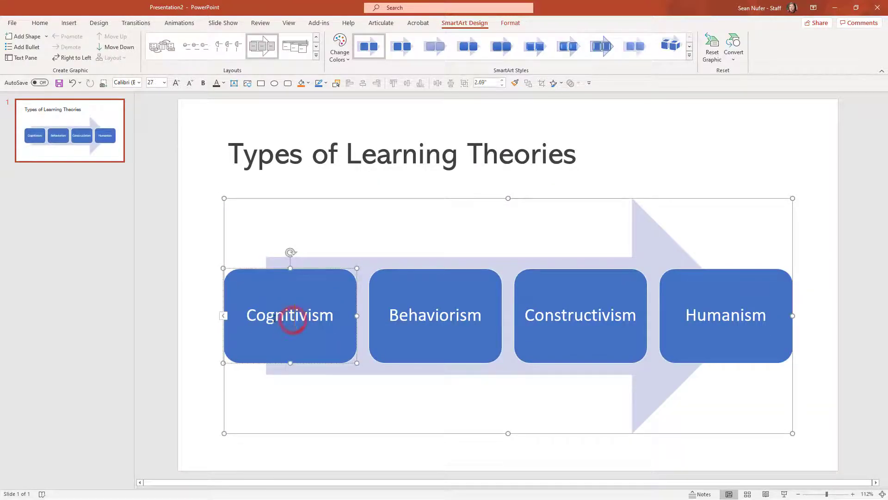
click(248, 217)
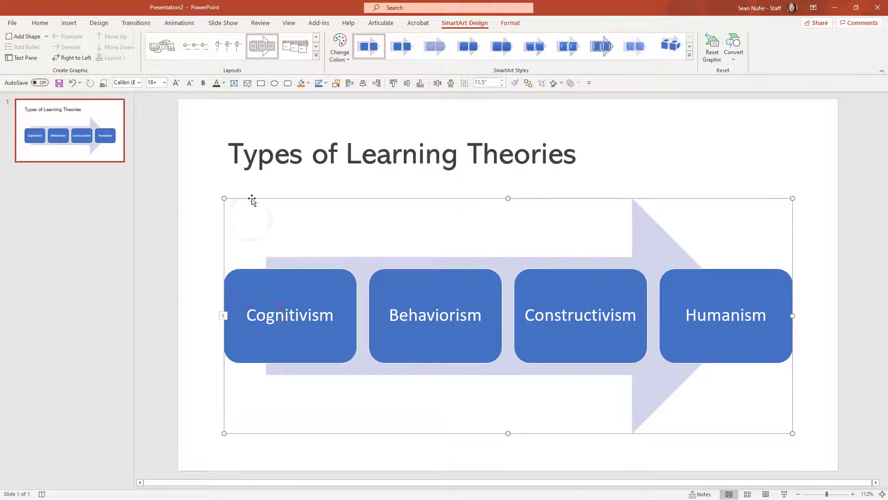
key(ctrl+shift+g)
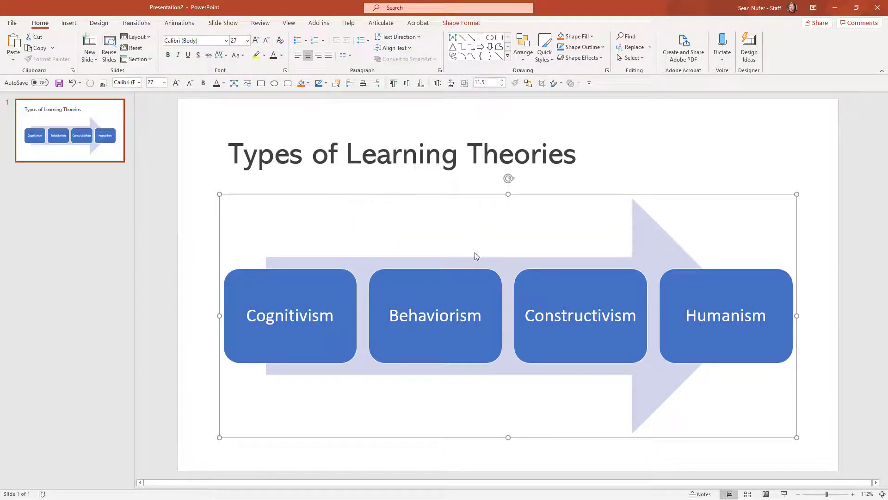
Step: Ungroup the diagram into a separate arrow and four theory boxes, then zoom out
key(ctrl+shift+g)
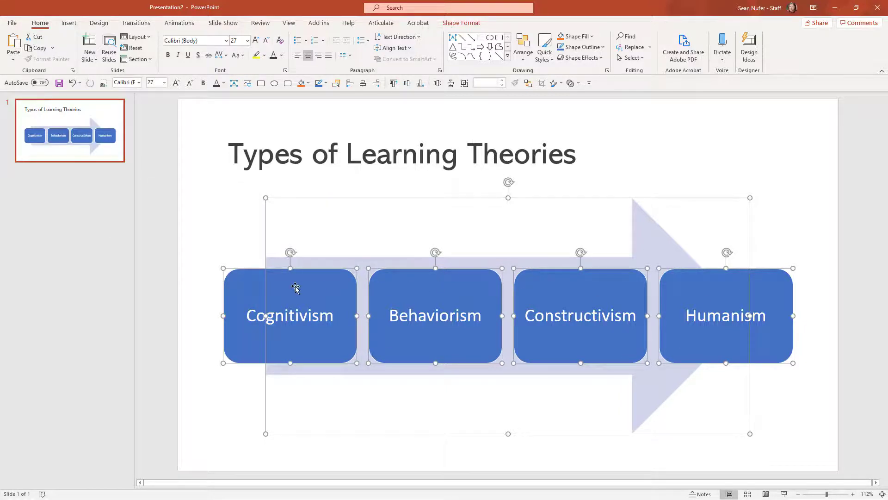
click(194, 196)
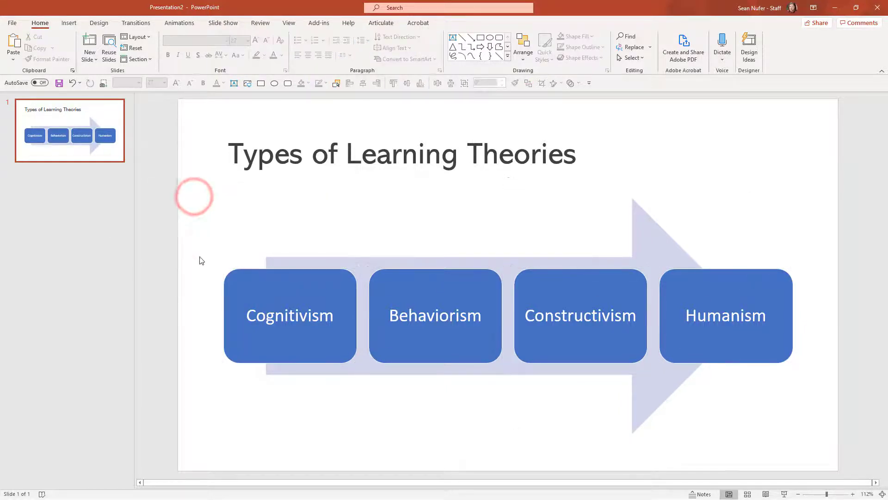
ctrl+scroll(289, 266, down, 3)
ctrl+scroll(290, 265, down, 4)
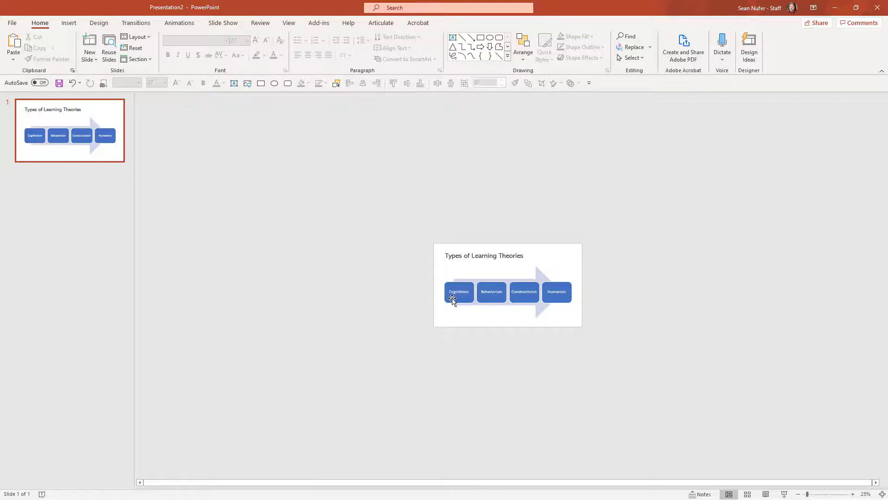
Step: Duplicate slide 1 to create slide 2
click(48, 136)
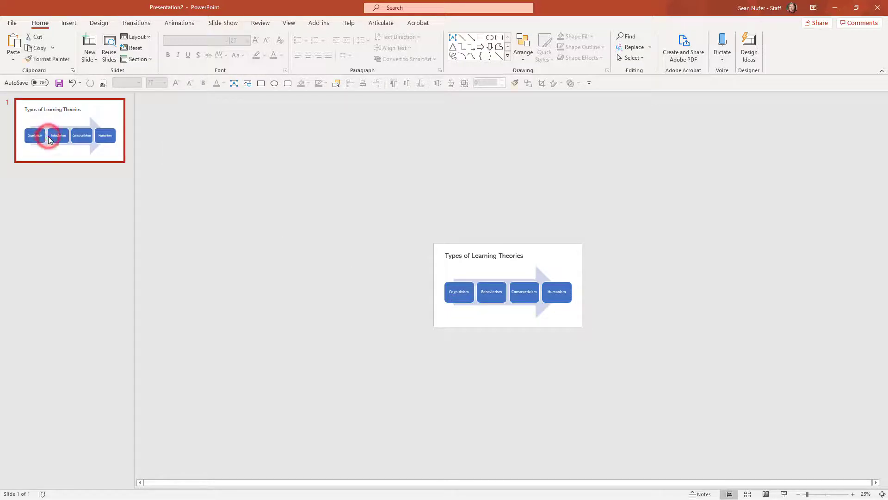
key(ctrl+d)
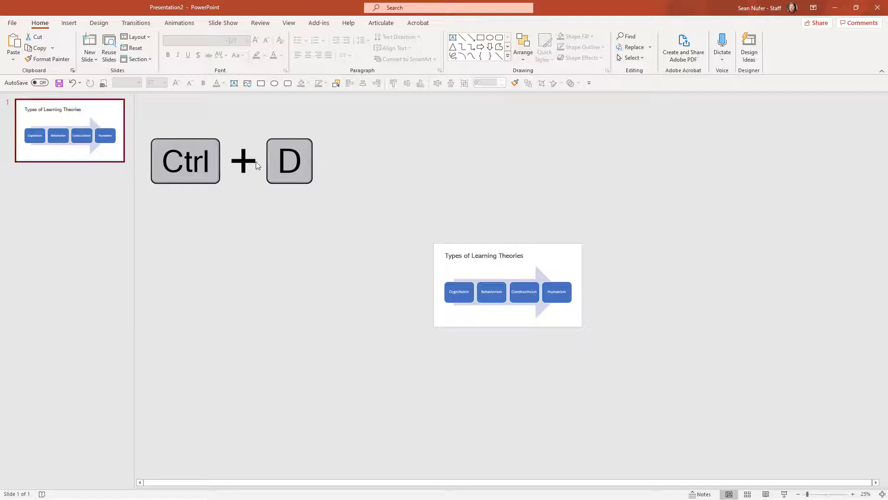
key(ctrl+d)
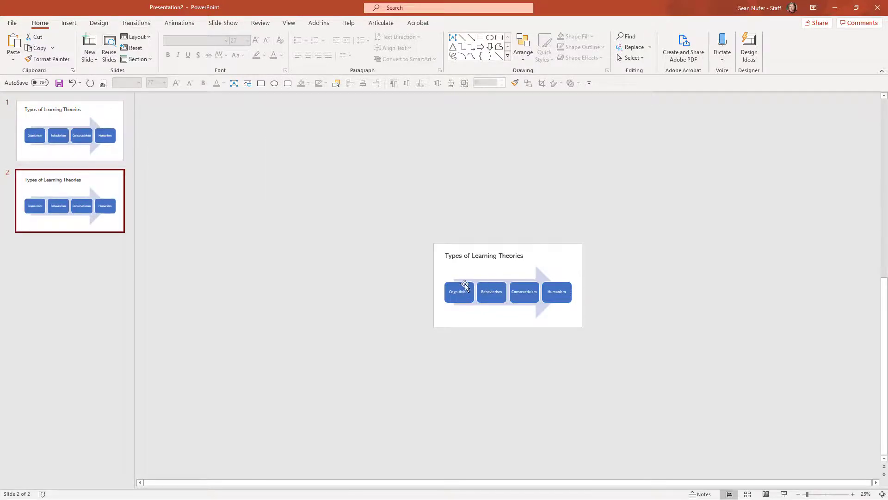
Step: Move the four theory boxes below the slide and distribute them horizontally
drag(465, 285, 411, 316)
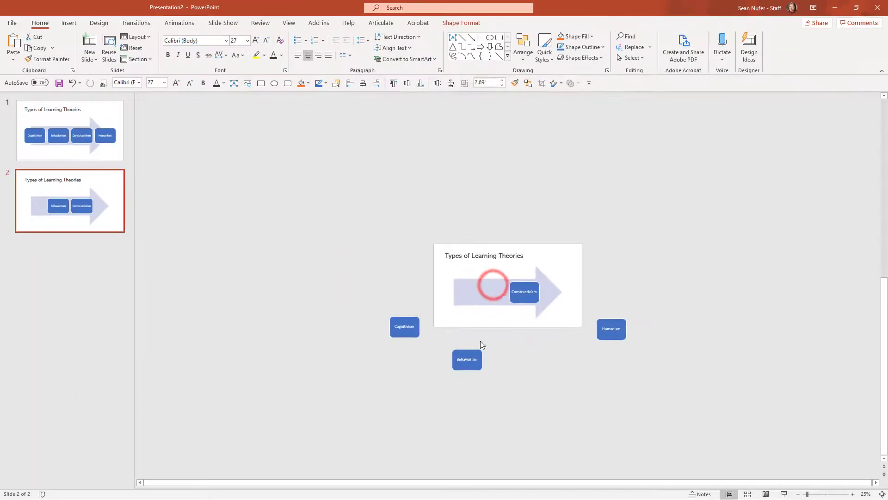
drag(526, 285, 538, 354)
shift+click(620, 327)
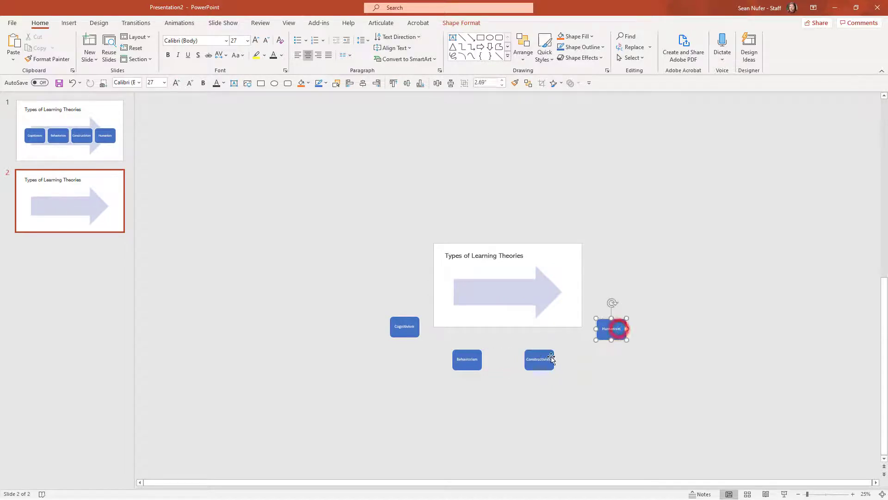
shift+click(467, 359)
shift+click(405, 326)
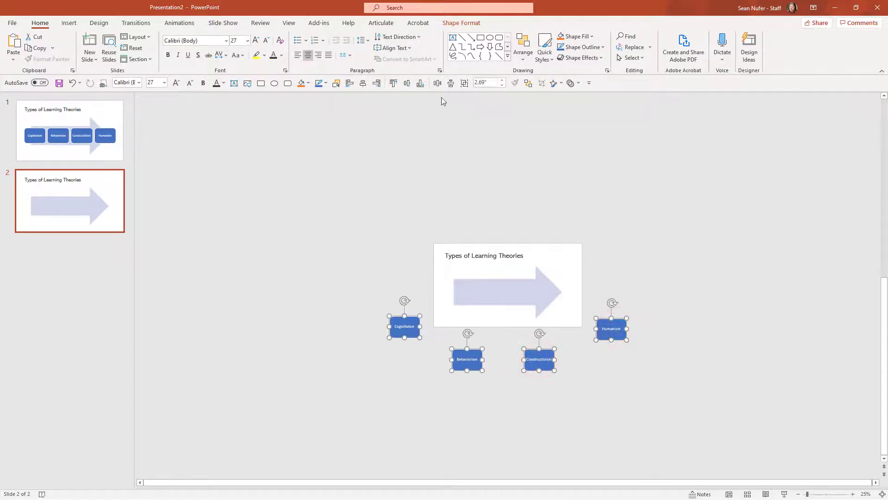
click(437, 83)
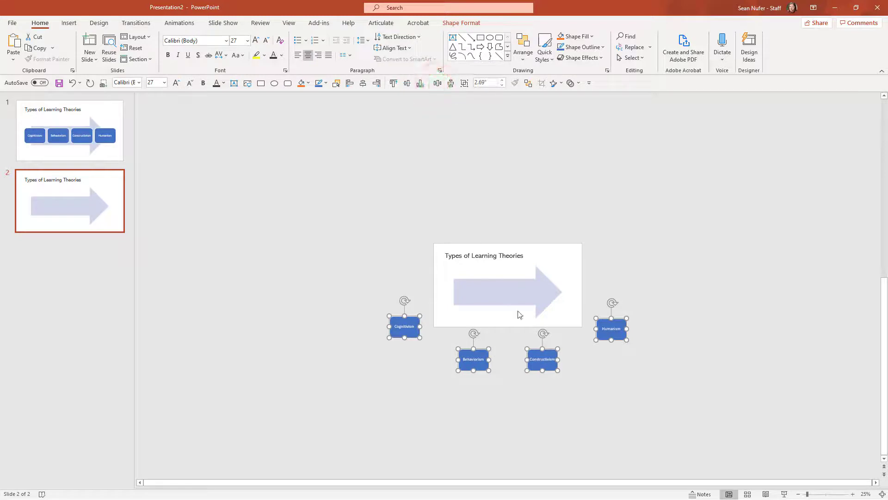
Step: Move the arrow off the slide to the left and make that title-only slide first
drag(514, 295, 217, 285)
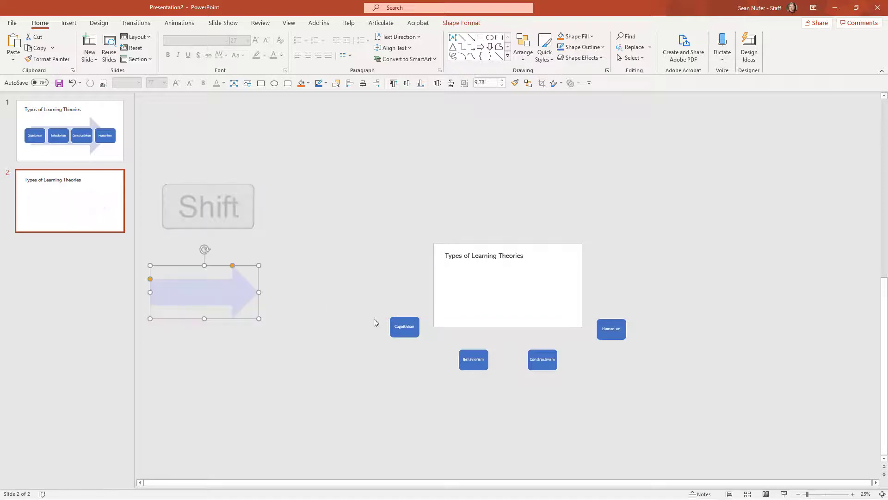
scroll(375, 319, down, 3)
drag(406, 290, 327, 288)
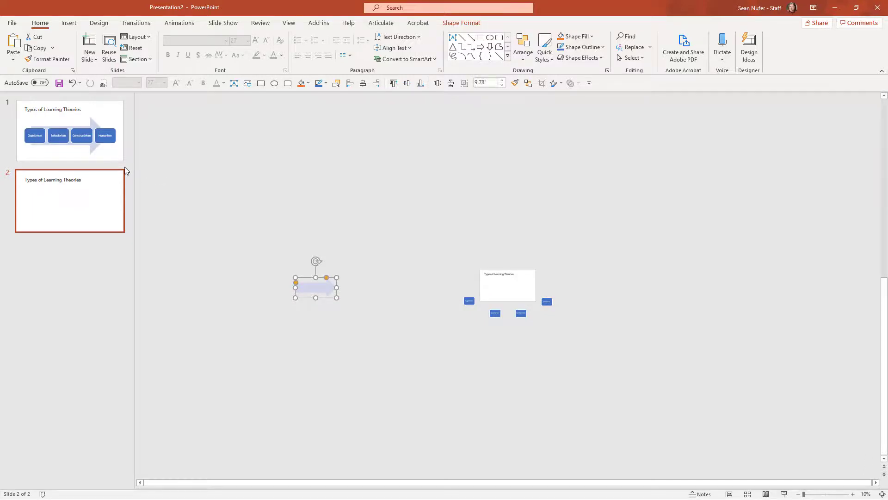
drag(99, 145, 74, 219)
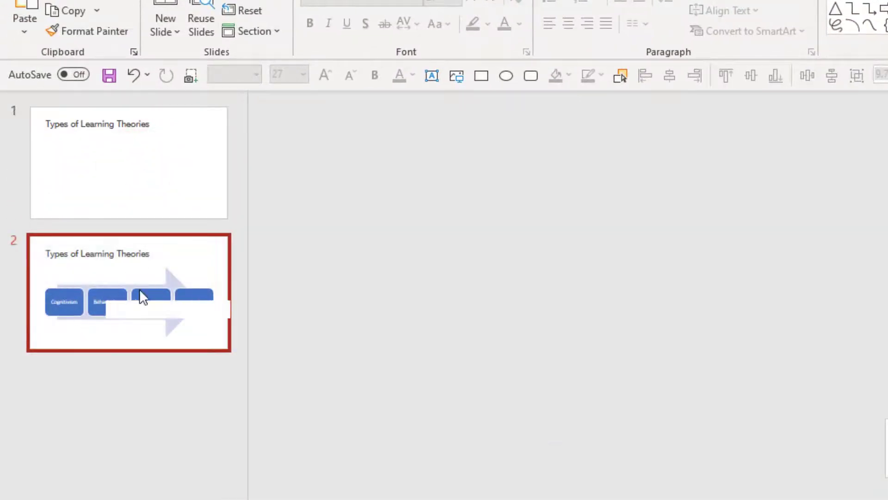
click(116, 168)
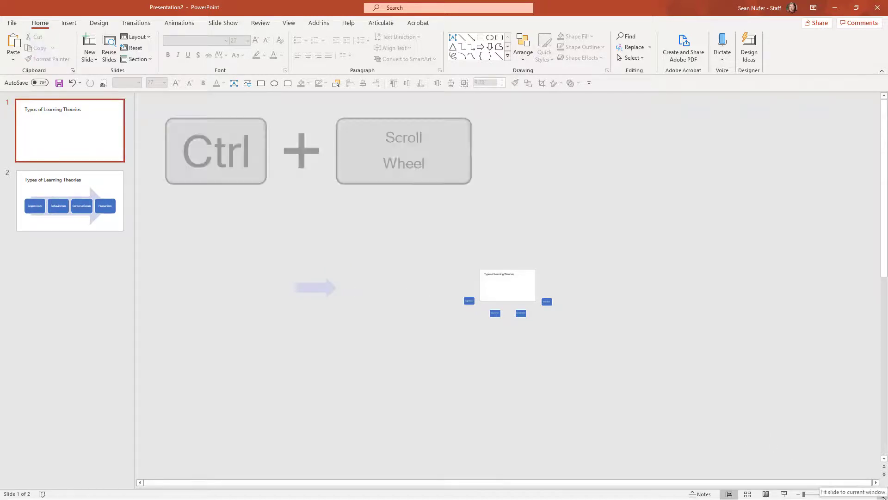
Step: Center the title, move it mid-slide, set it to 80 pt and narrow its box
click(882, 494)
click(334, 154)
key(ctrl+e)
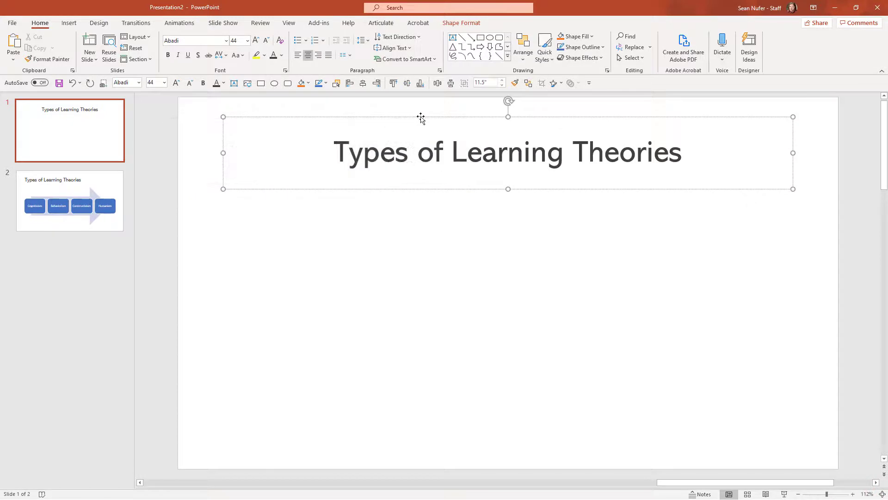
drag(421, 118, 421, 242)
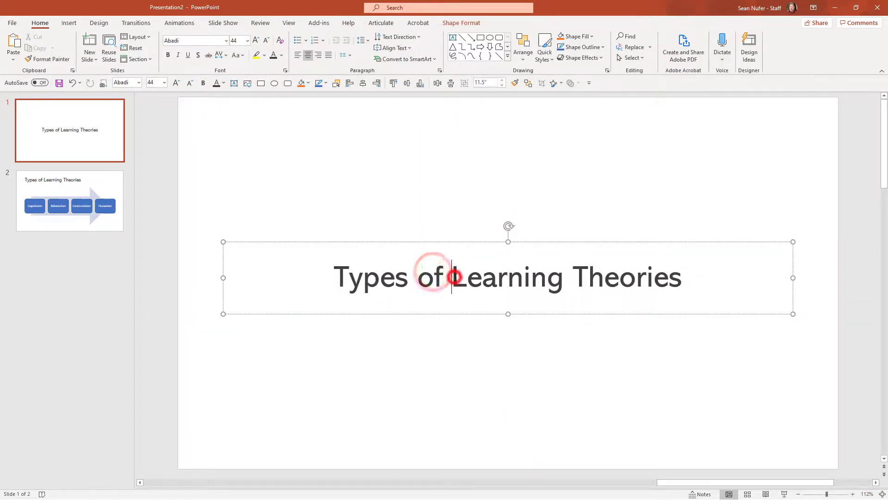
key(ctrl+a)
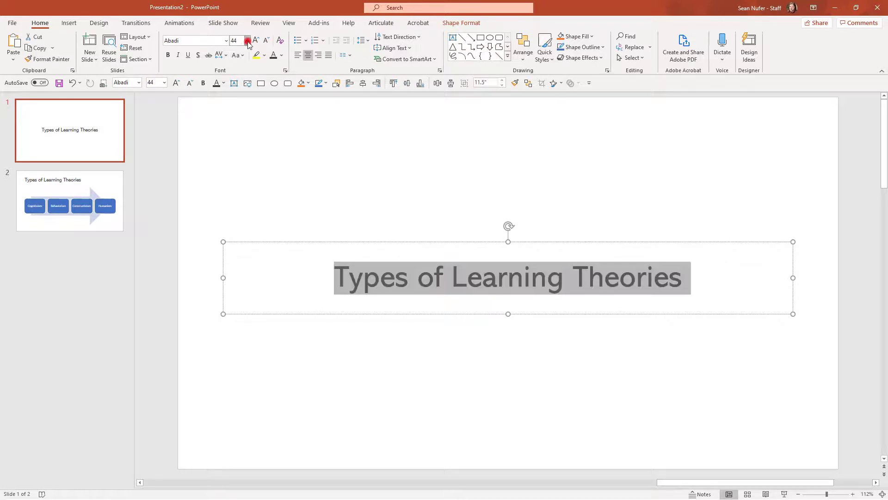
click(248, 41)
click(238, 275)
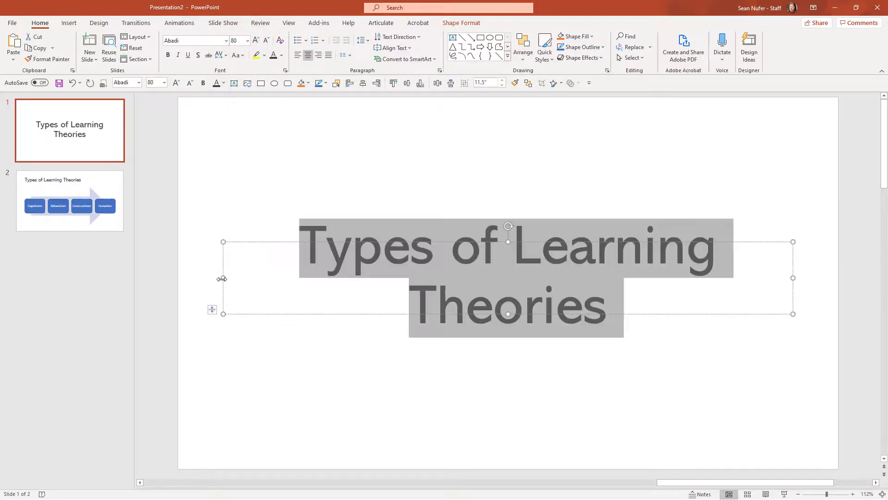
click(222, 278)
drag(271, 278, 287, 278)
Step: Break the title after 'of' and colour 'Learning Theories' dark blue
click(514, 253)
key(Return)
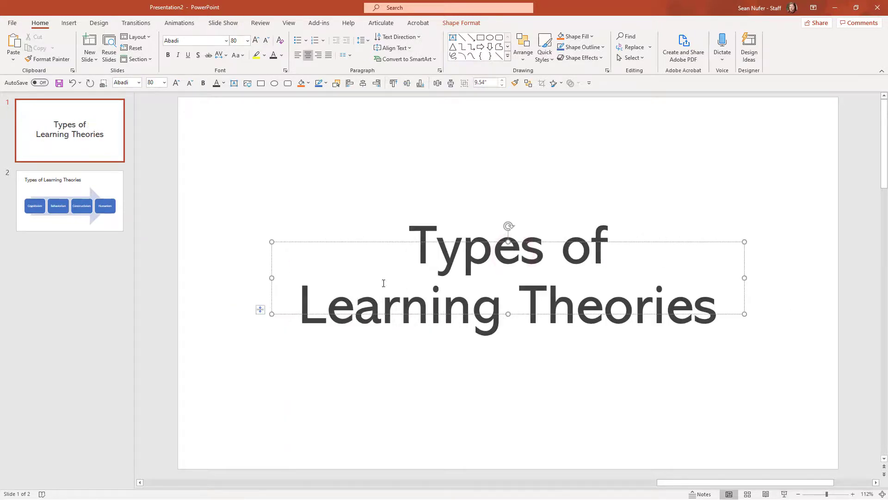
triple_click(375, 288)
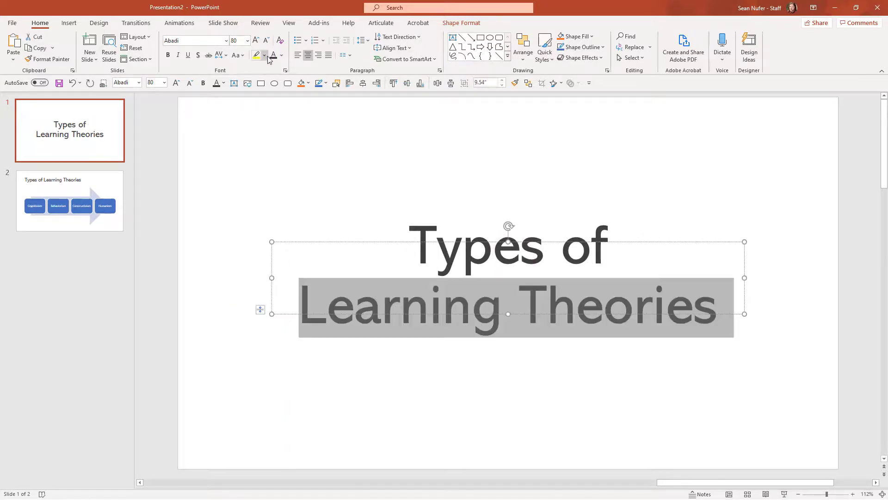
click(282, 56)
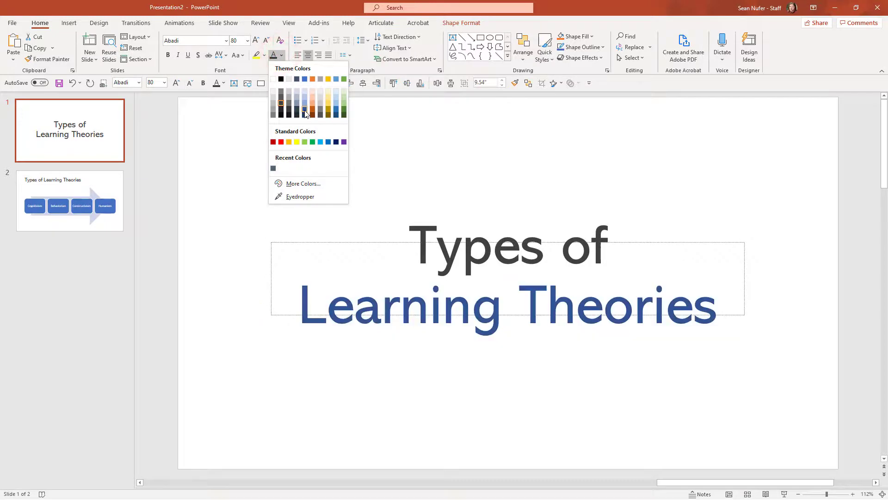
click(297, 80)
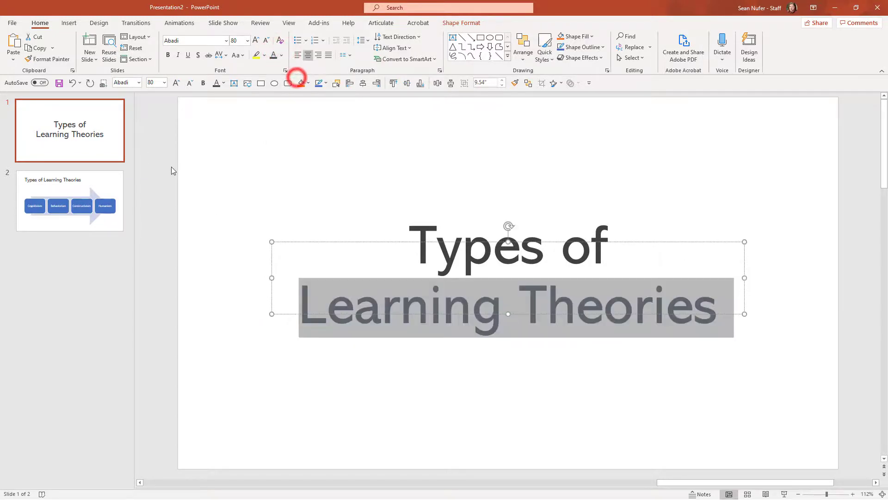
click(202, 204)
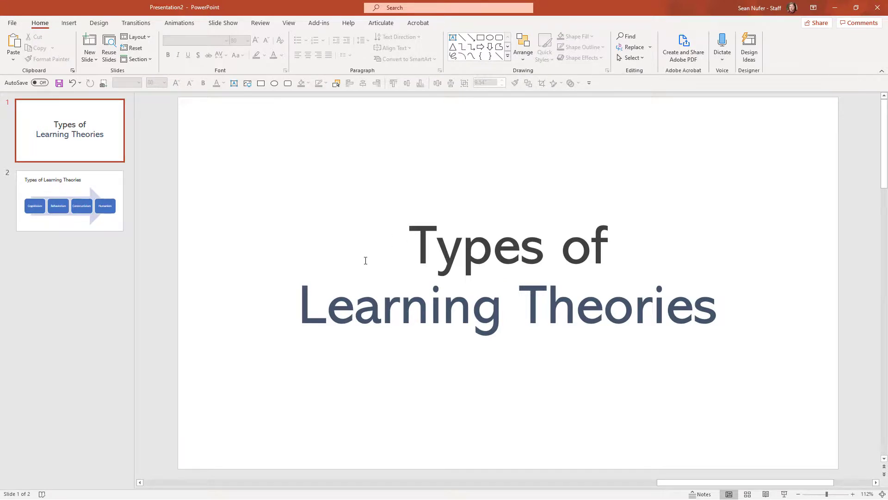
Step: Apply the Morph transition to slide 2 with the Words effect option
scroll(365, 260, down, 4)
scroll(368, 267, up, 3)
click(59, 198)
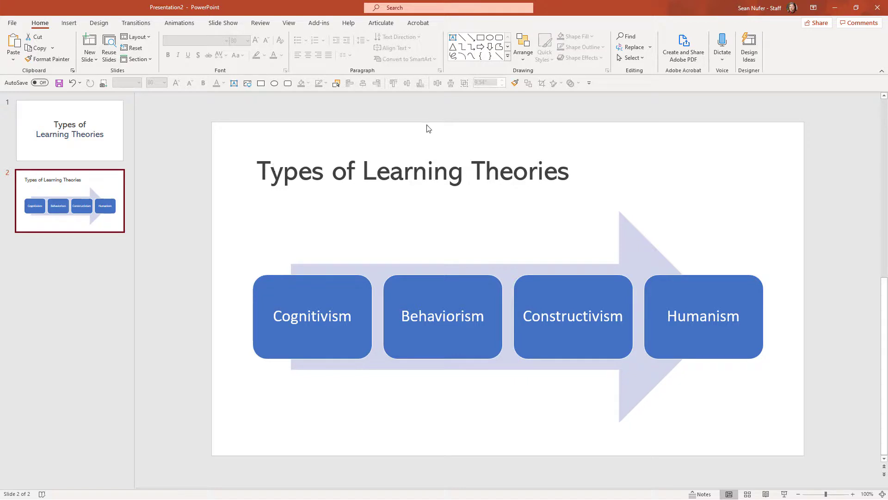
click(136, 23)
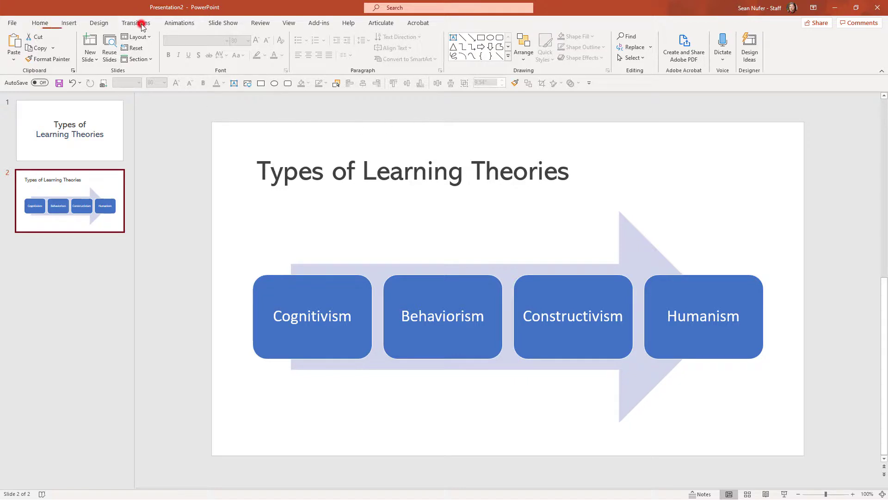
click(90, 46)
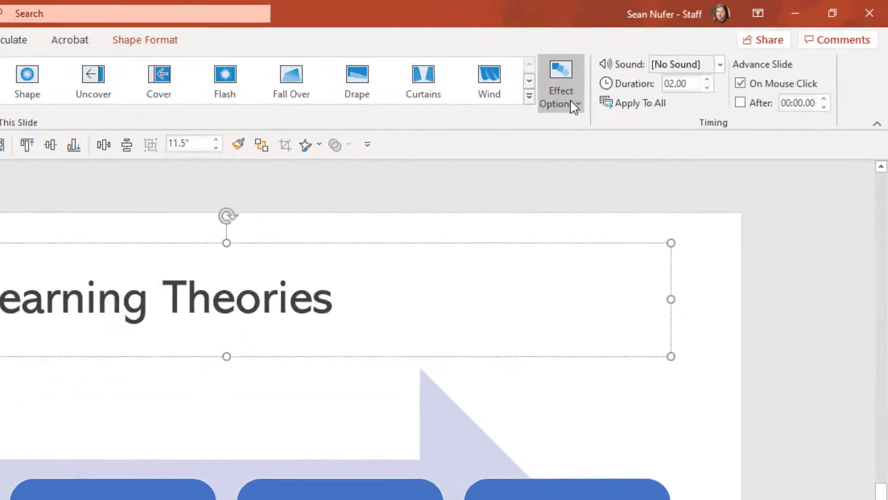
click(574, 105)
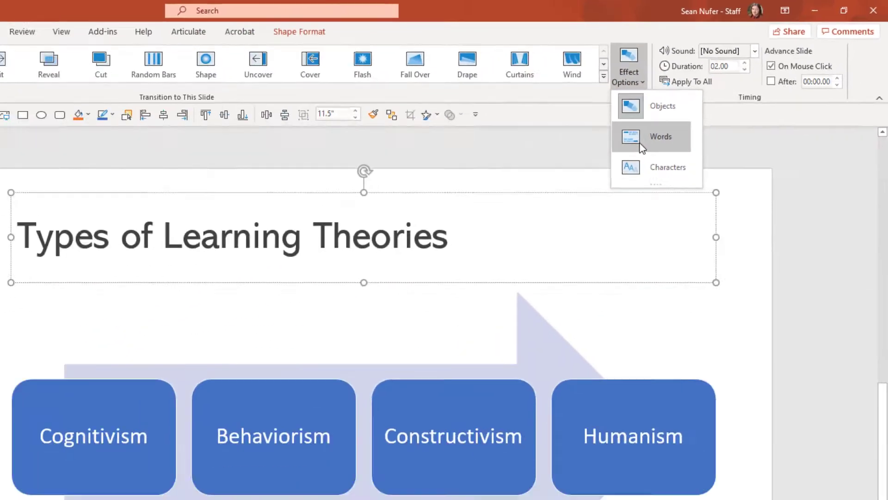
click(504, 222)
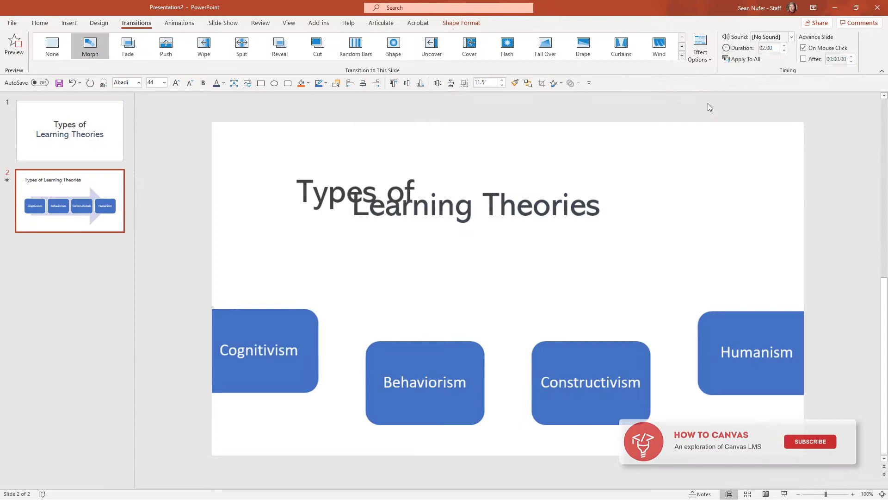